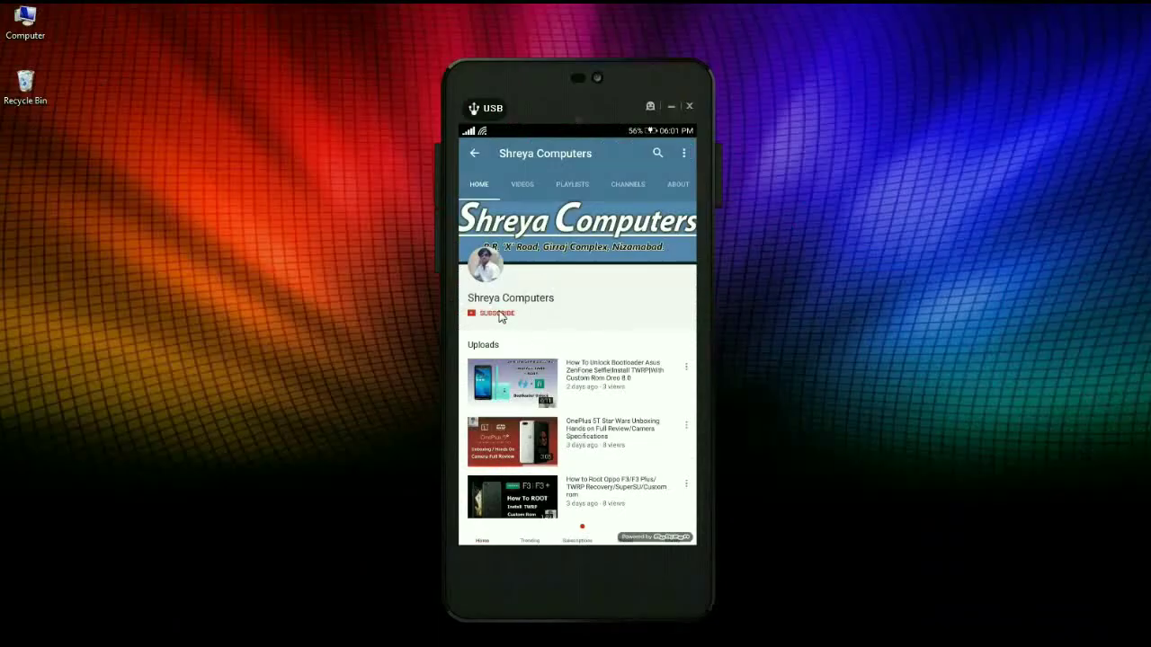
Subscribe to the Shreya Computers YouTube channel and turn on all notifications with the bell
left_click(501, 315)
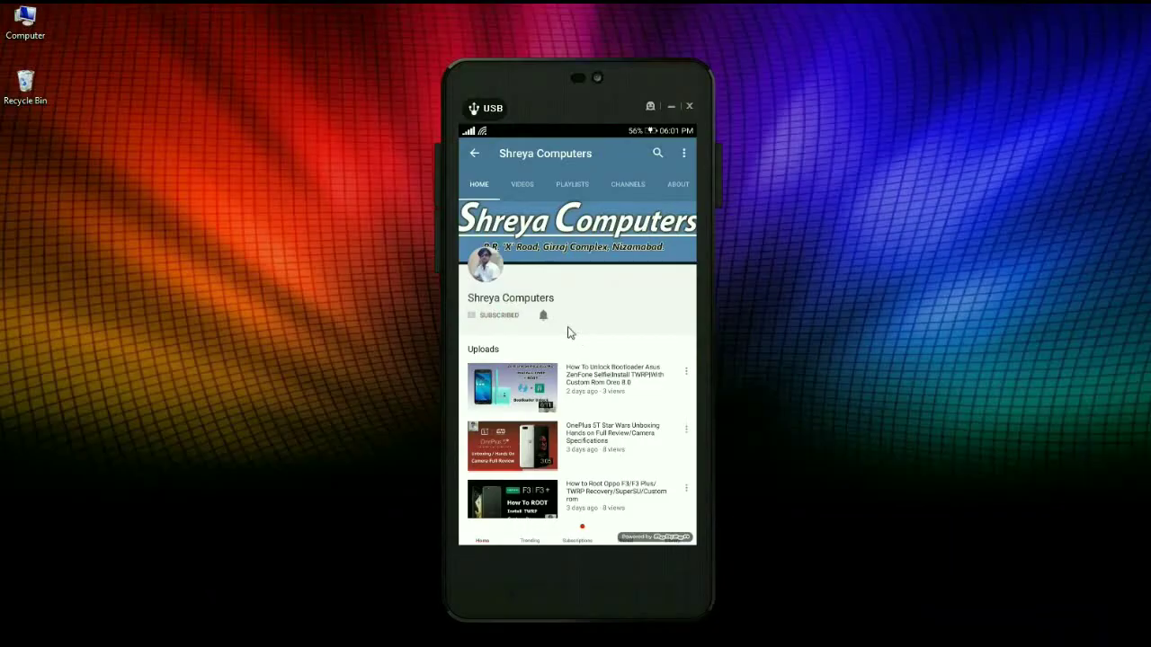
left_click(543, 315)
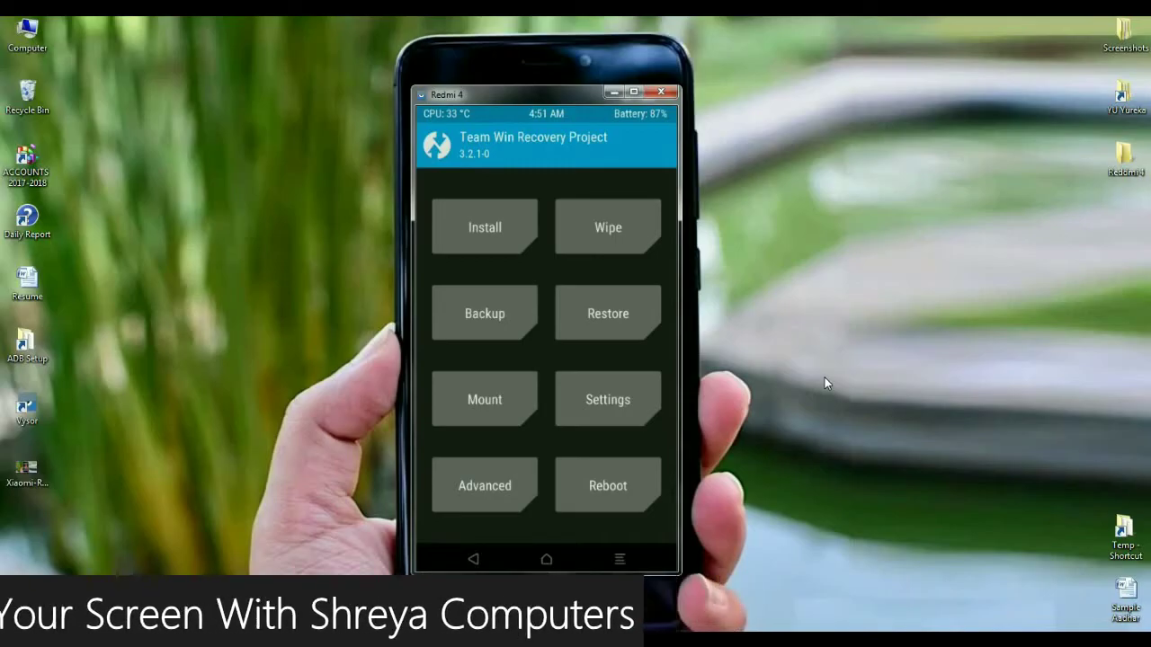
Back up Boot, Recovery, System, Data and Modem partitions to the microSD card (about 5549 MB)
left_click(492, 311)
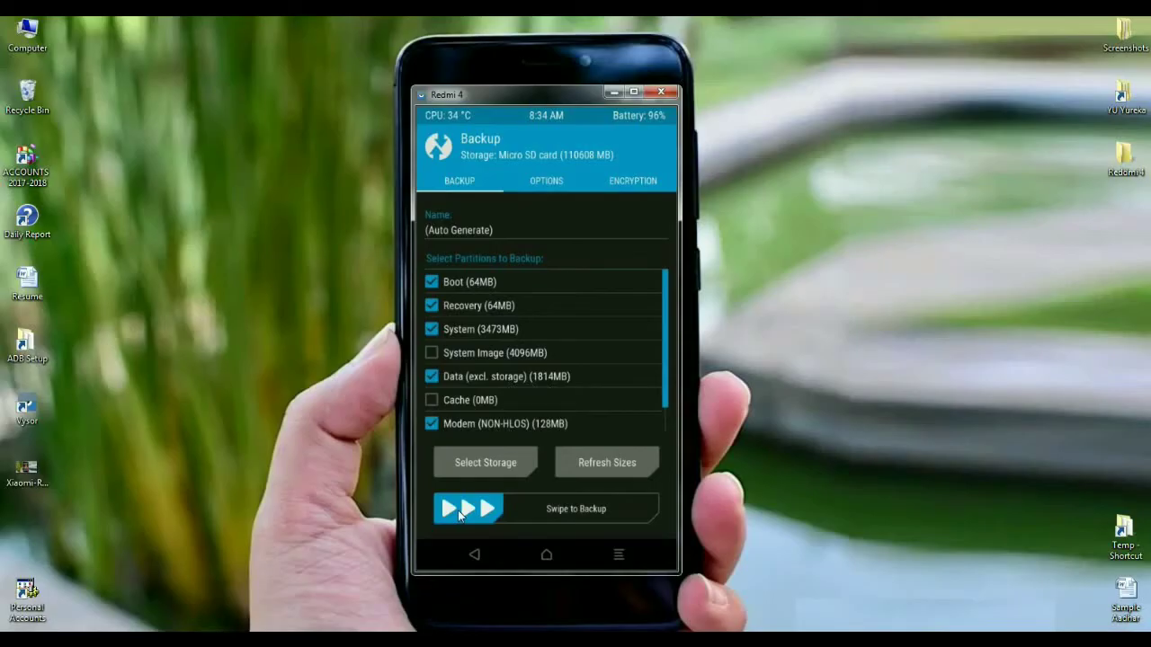
left_click_drag(460, 514, 640, 521)
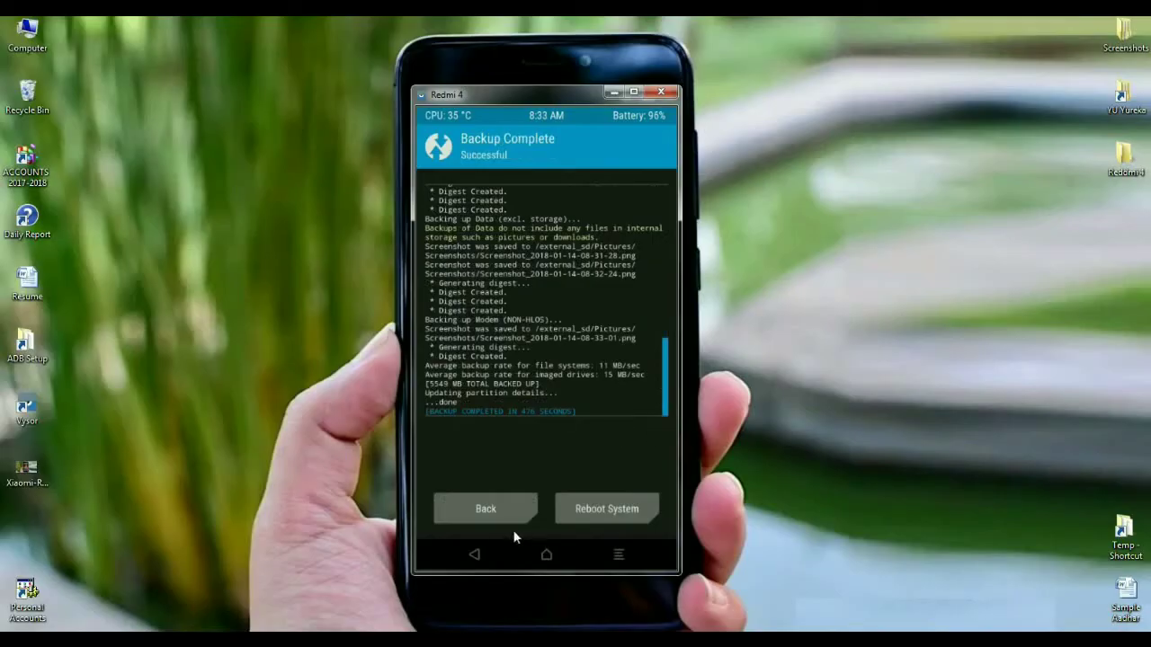
Use Advanced Wipe to erase Dalvik/ART Cache, System, Data and Cache partitions
left_click(457, 496)
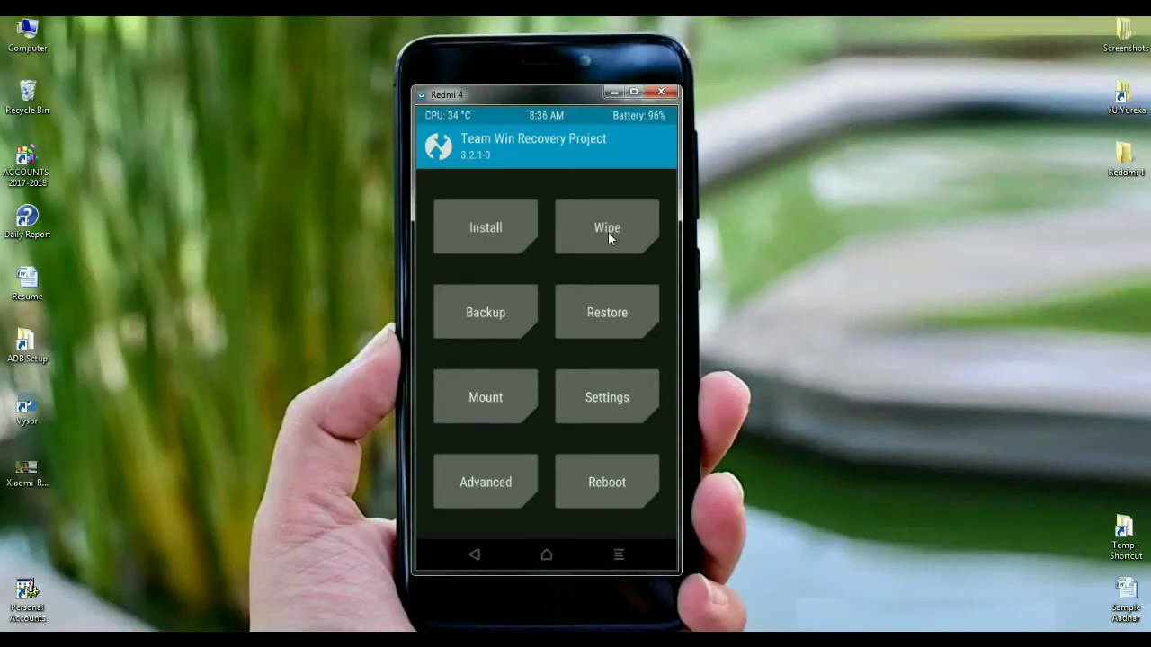
left_click(607, 231)
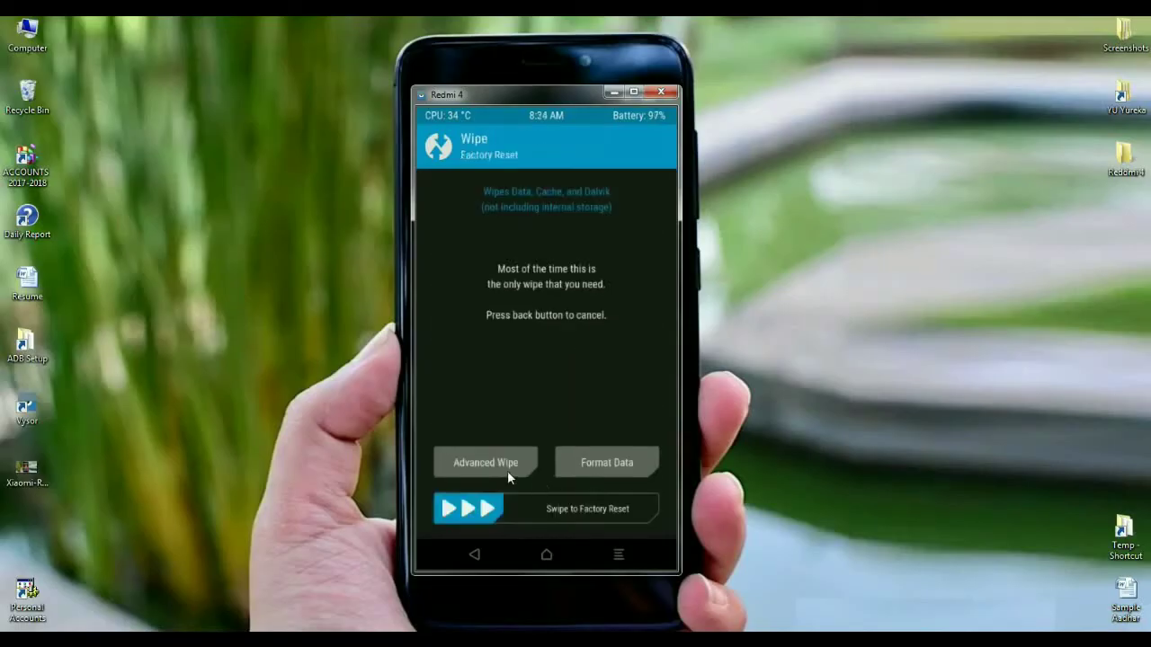
left_click(505, 468)
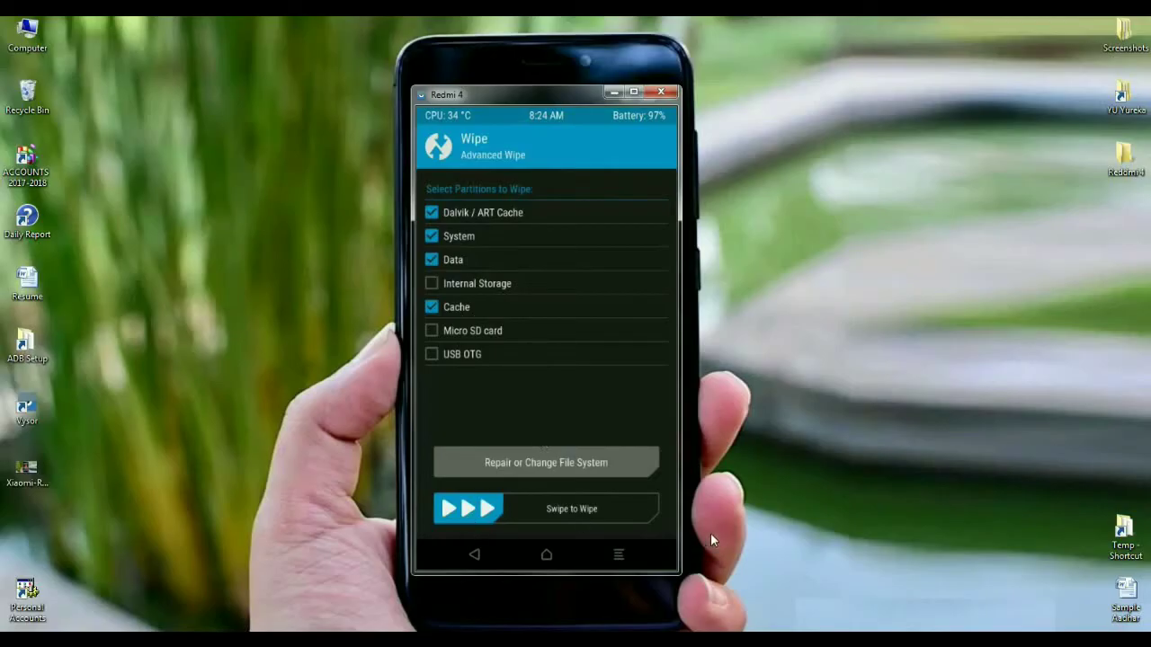
left_click_drag(467, 508, 645, 509)
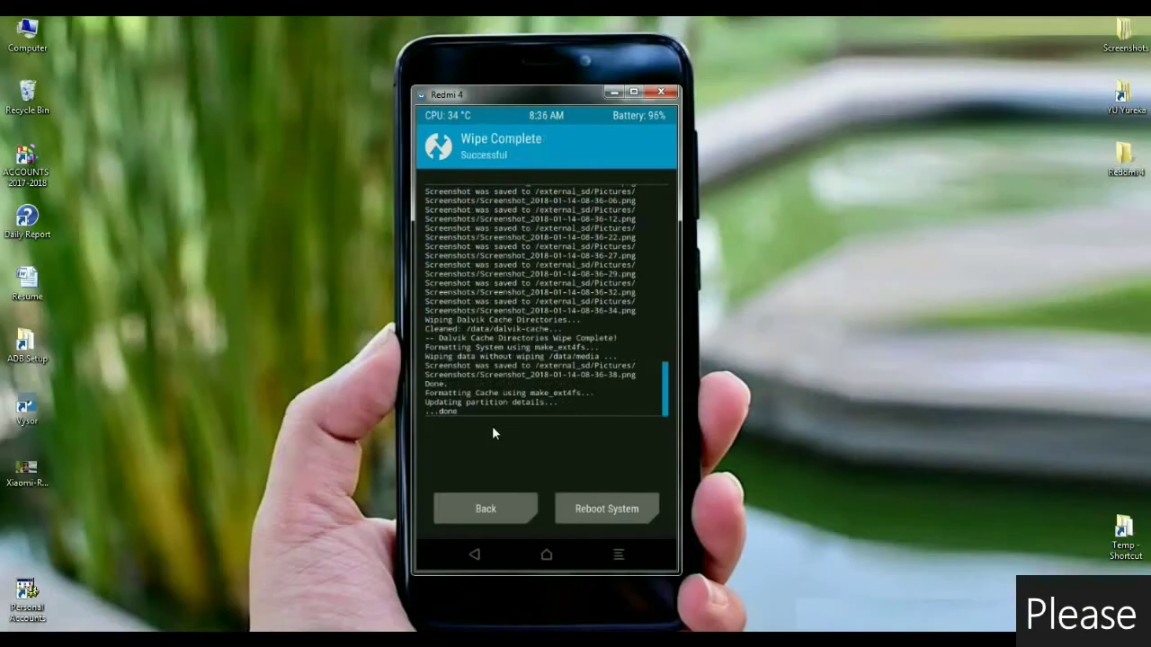
Install the Validus-santoni 8.1 ROM zip from the Micro SD card
left_click(485, 509)
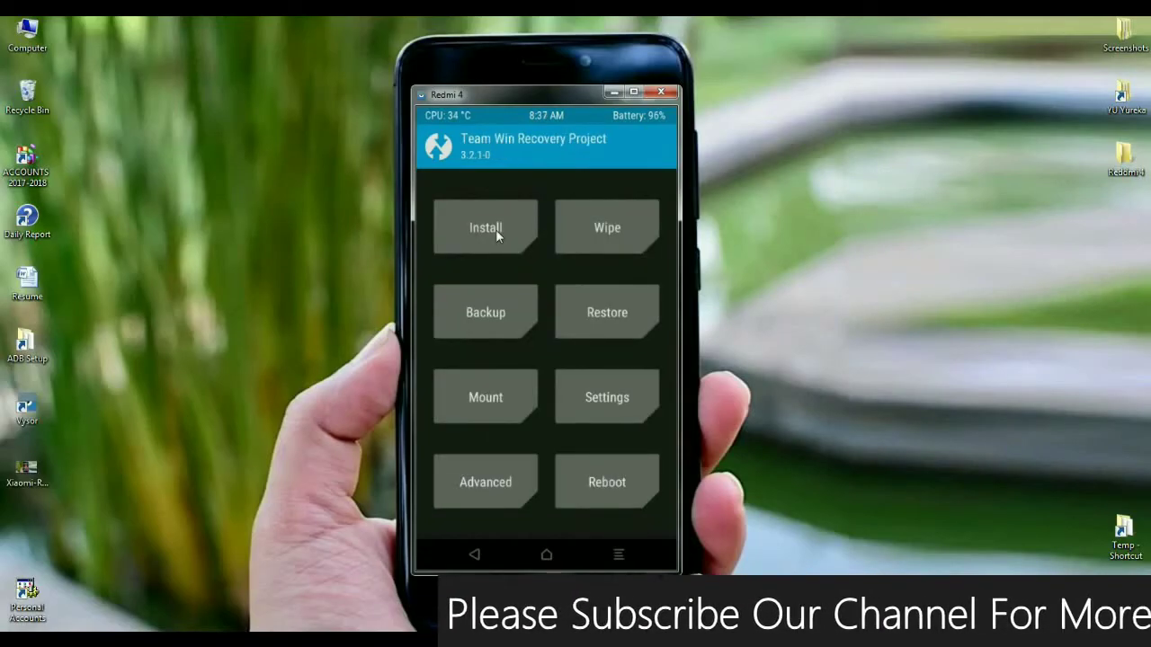
left_click(495, 229)
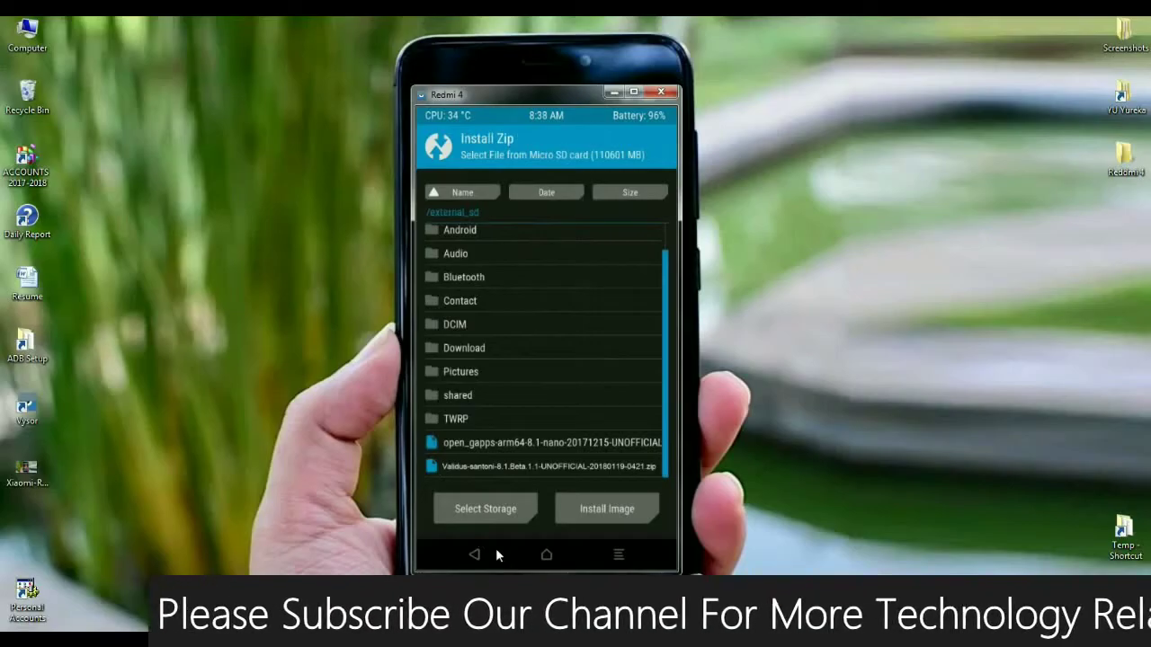
left_click(527, 467)
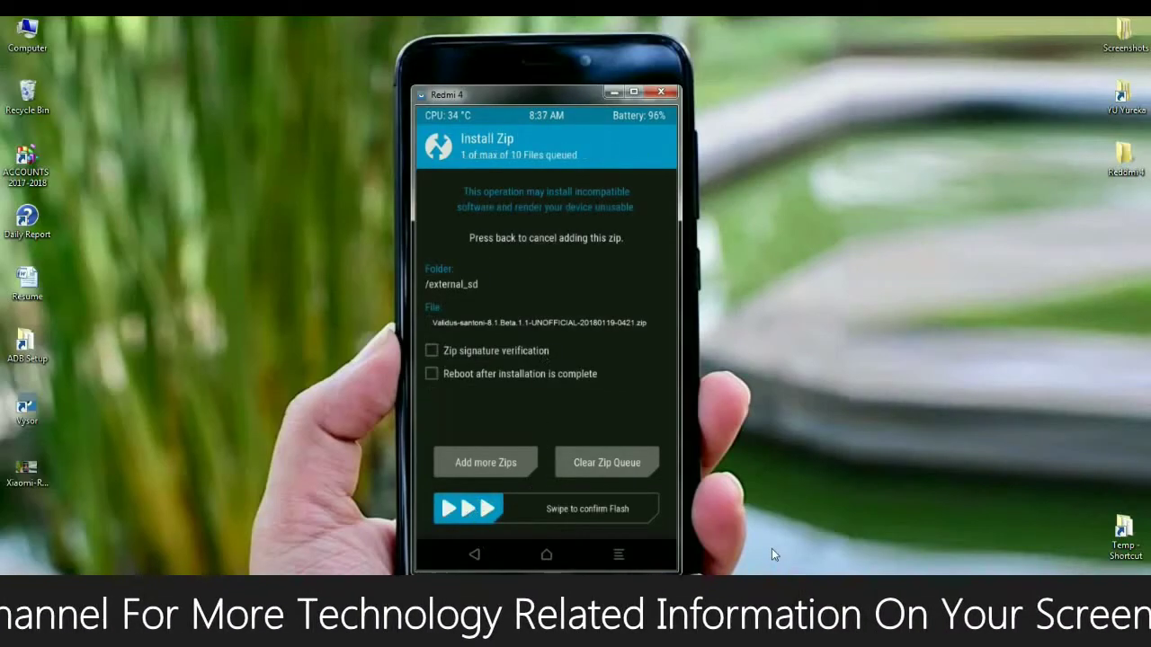
left_click_drag(468, 509, 643, 509)
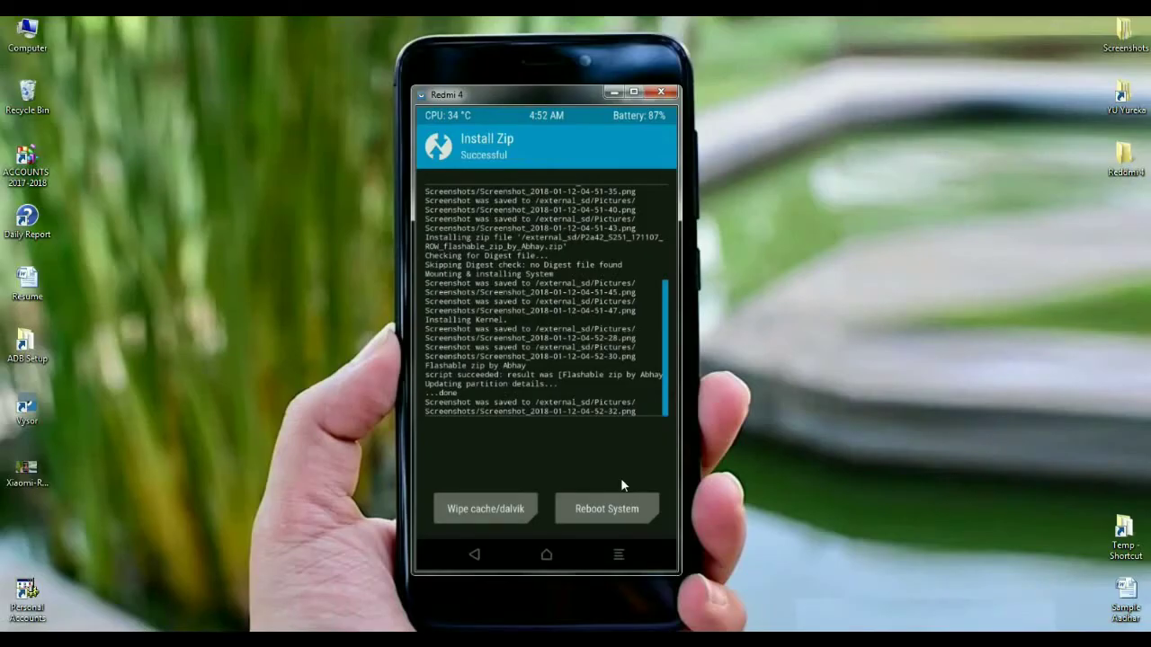
Wipe Cache and Dalvik from the post-install log screen
left_click(470, 509)
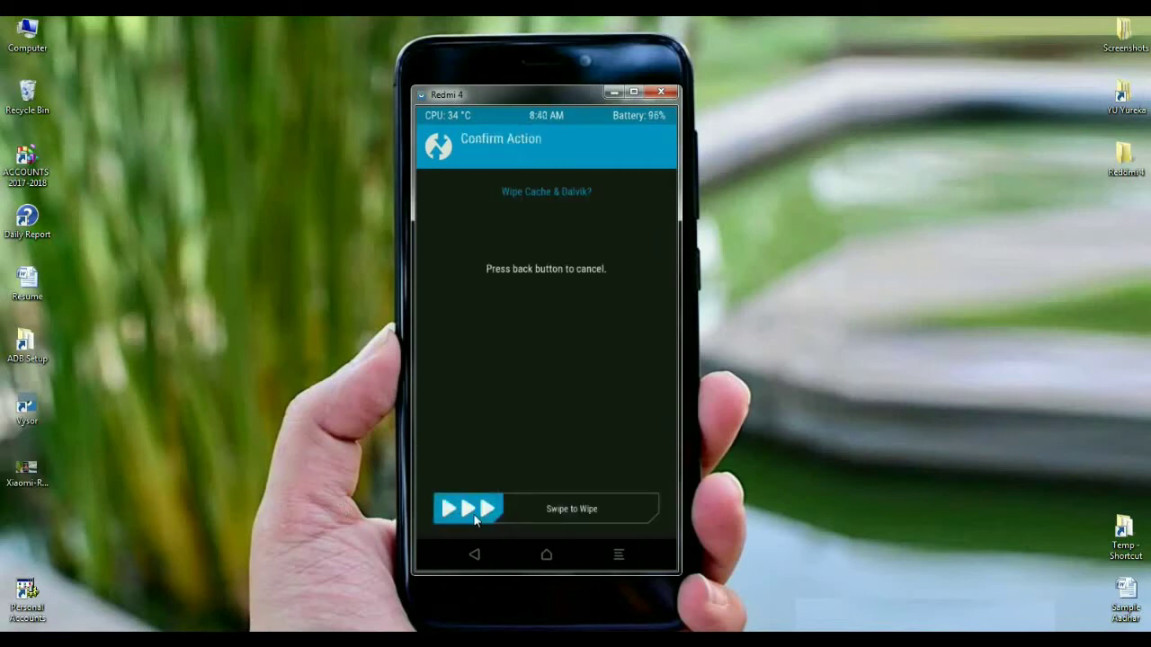
left_click_drag(476, 520, 646, 511)
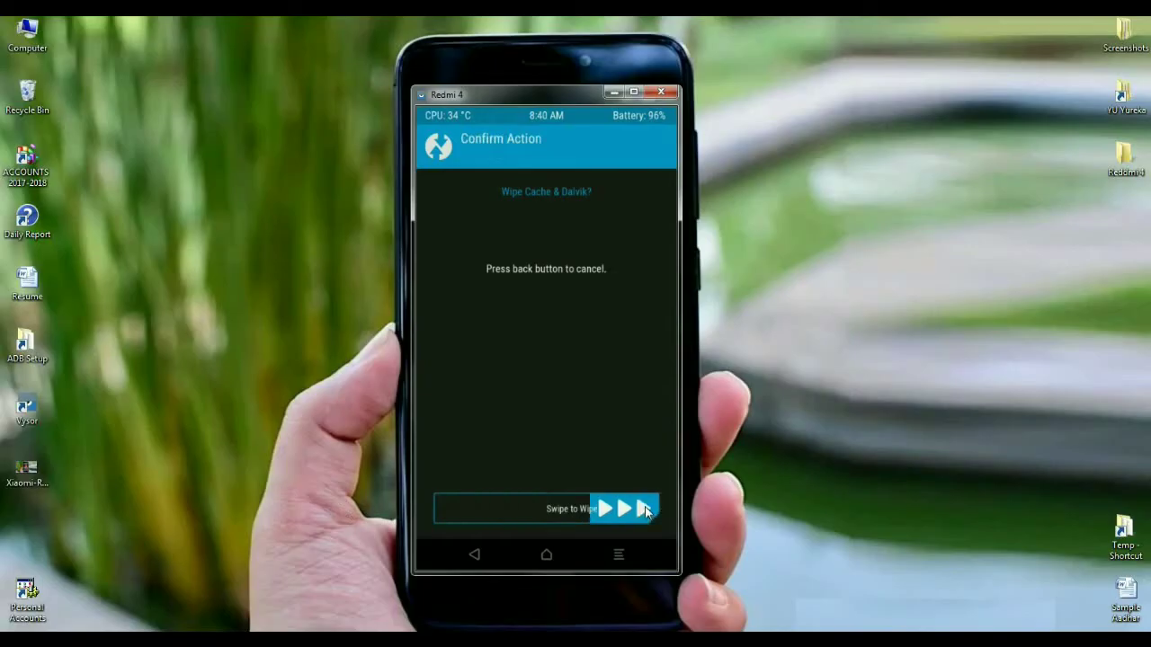